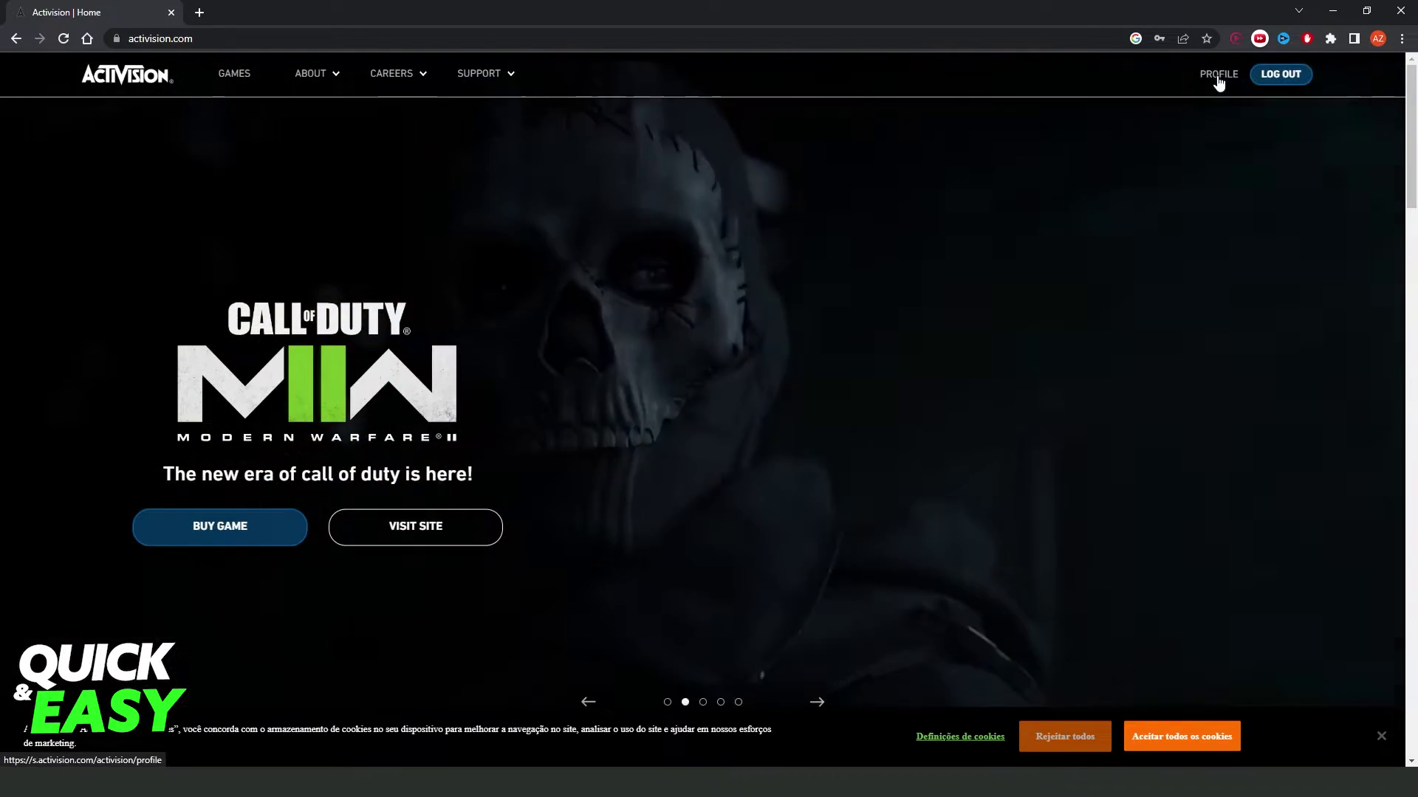
- Go to the PROFILE page to view the linkable gaming networks
{"action": "left_click", "coordinate": [1218, 75]}
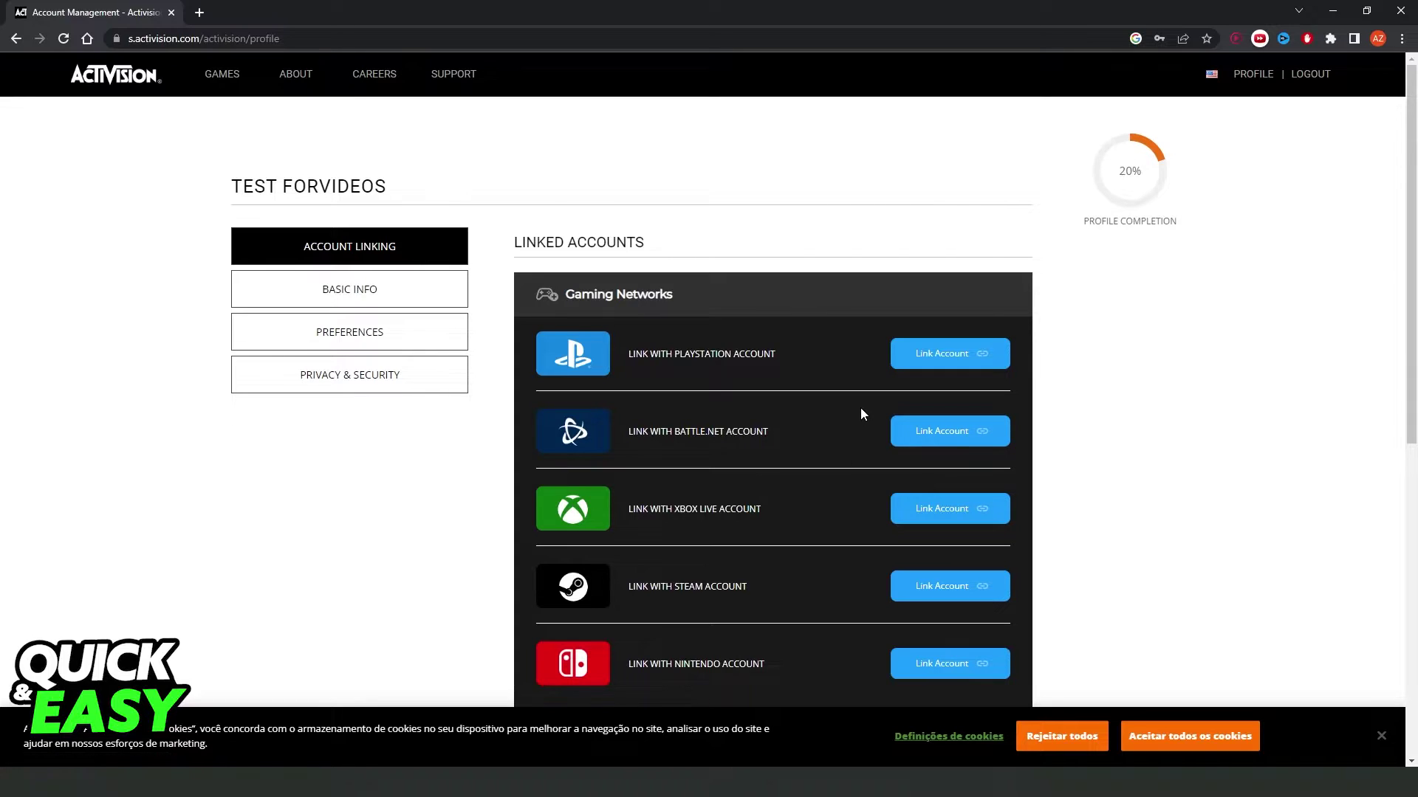
{"action": "scroll", "coordinate": [826, 432], "scroll_direction": "down", "scroll_amount": 1}
{"action": "scroll", "coordinate": [826, 431], "scroll_direction": "up", "scroll_amount": 1}
{"action": "scroll", "coordinate": [803, 424], "scroll_direction": "down", "scroll_amount": 5}
{"action": "scroll", "coordinate": [804, 425], "scroll_direction": "up", "scroll_amount": 4}
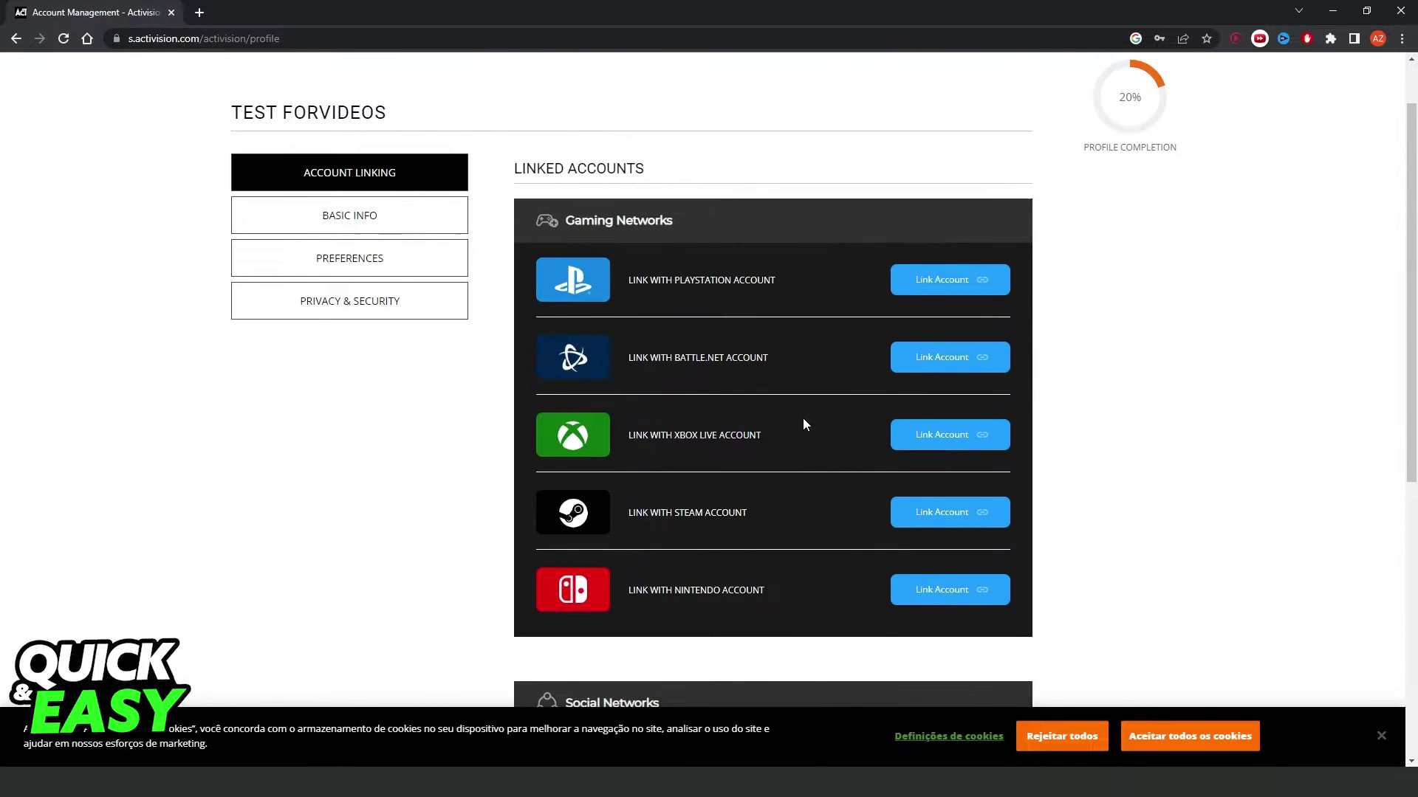
{"action": "scroll", "coordinate": [803, 423], "scroll_direction": "up", "scroll_amount": 1}
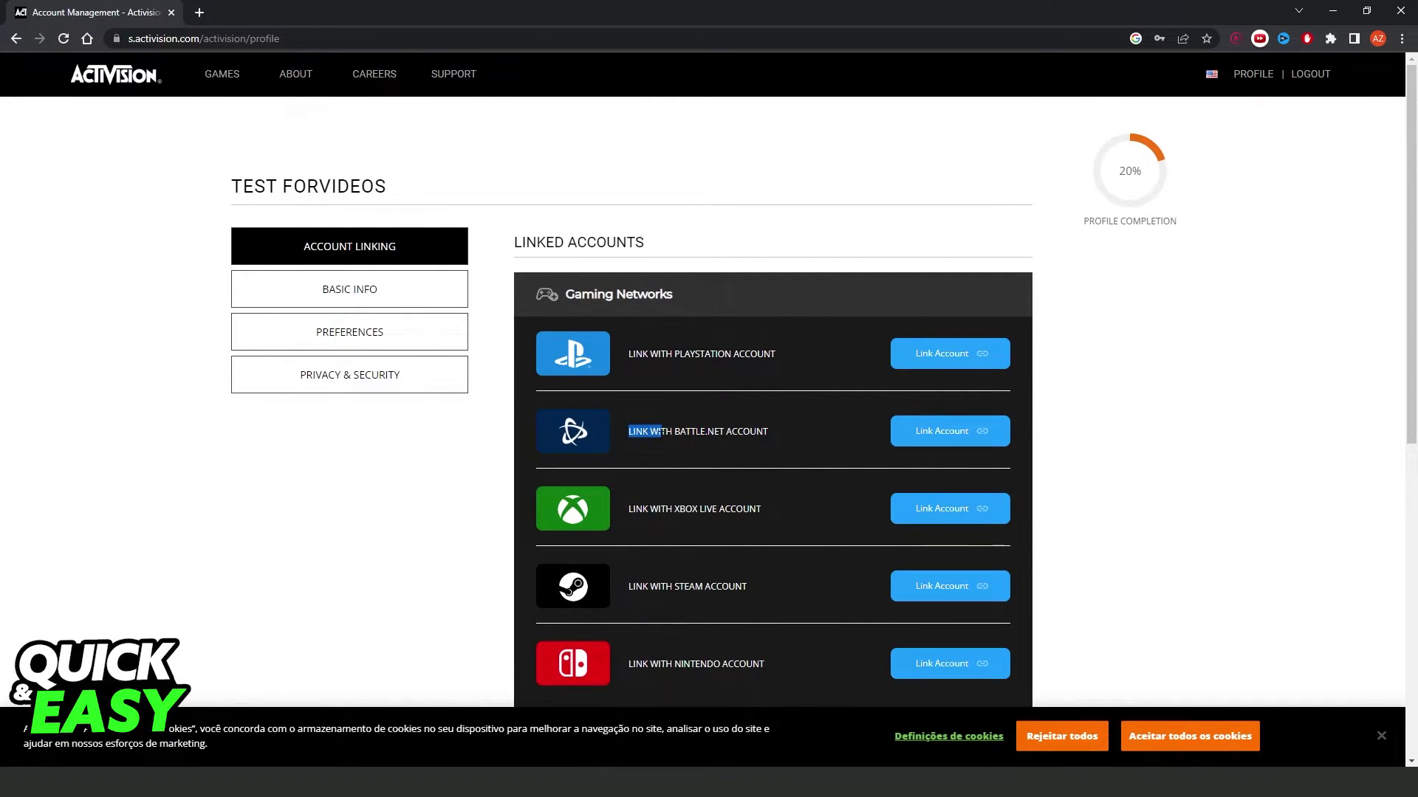
- Clear the stray text selection and trigger Link Account for Battle.net
{"action": "left_click", "coordinate": [764, 438]}
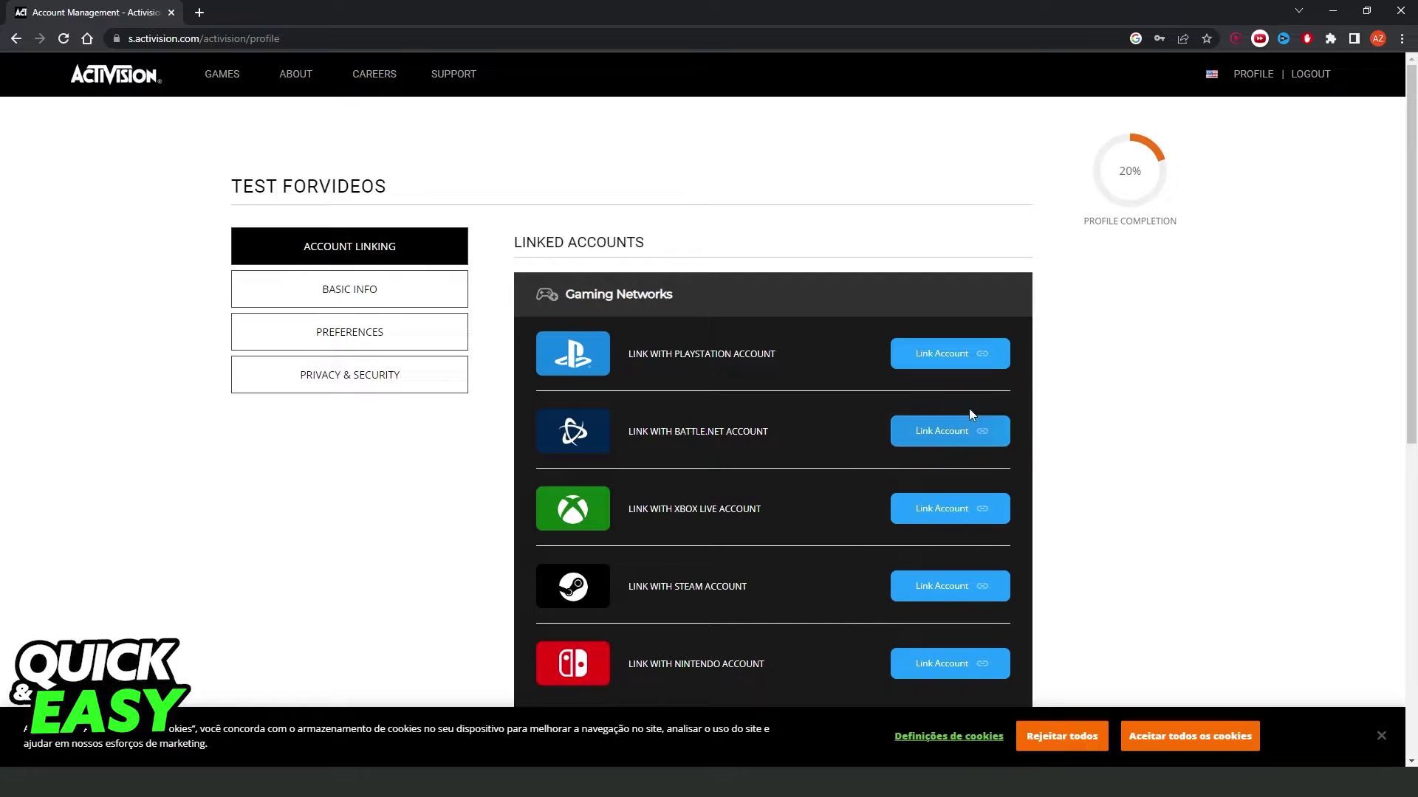
{"action": "left_click", "coordinate": [907, 431]}
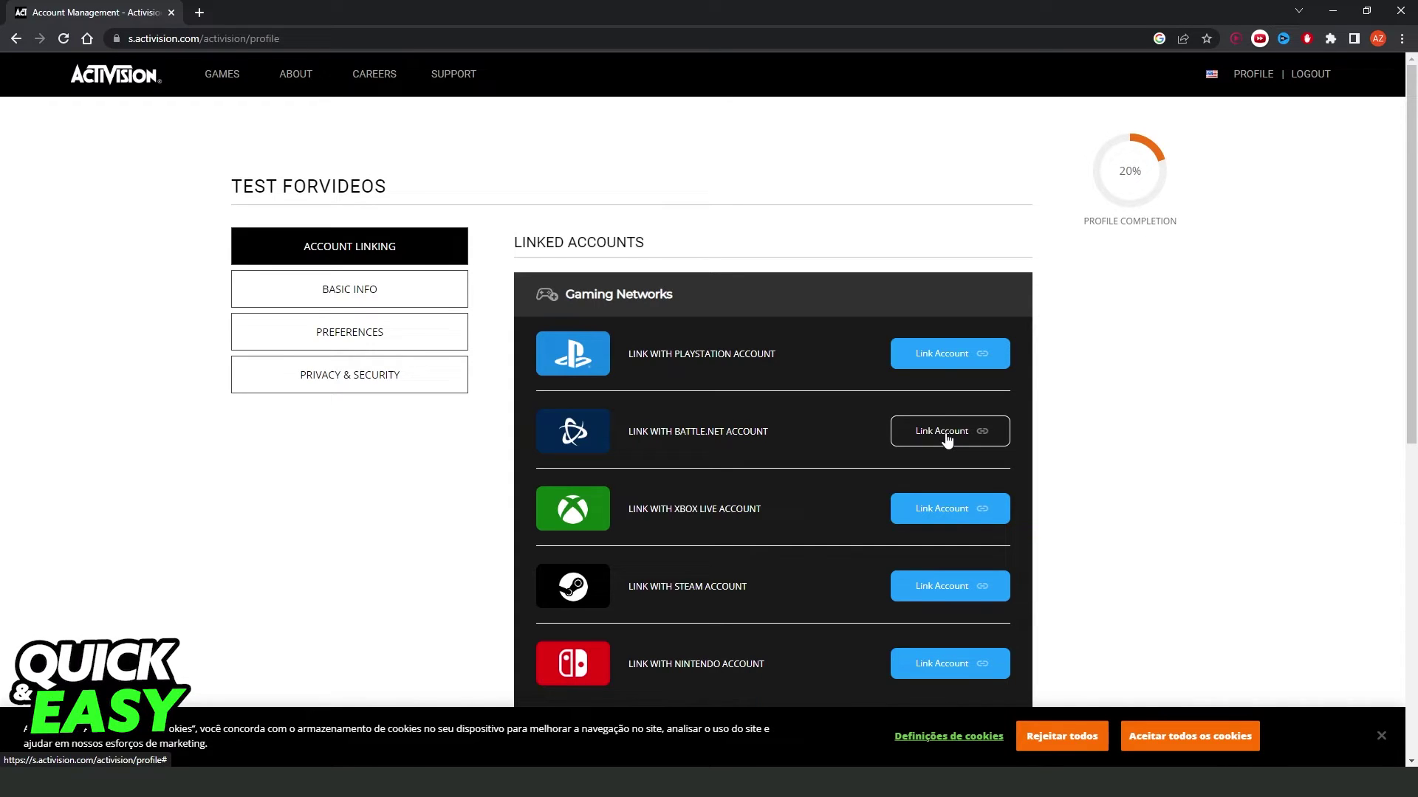
- Press the Battle.net Link Account button again, then click elsewhere on the page
{"action": "left_click", "coordinate": [947, 440]}
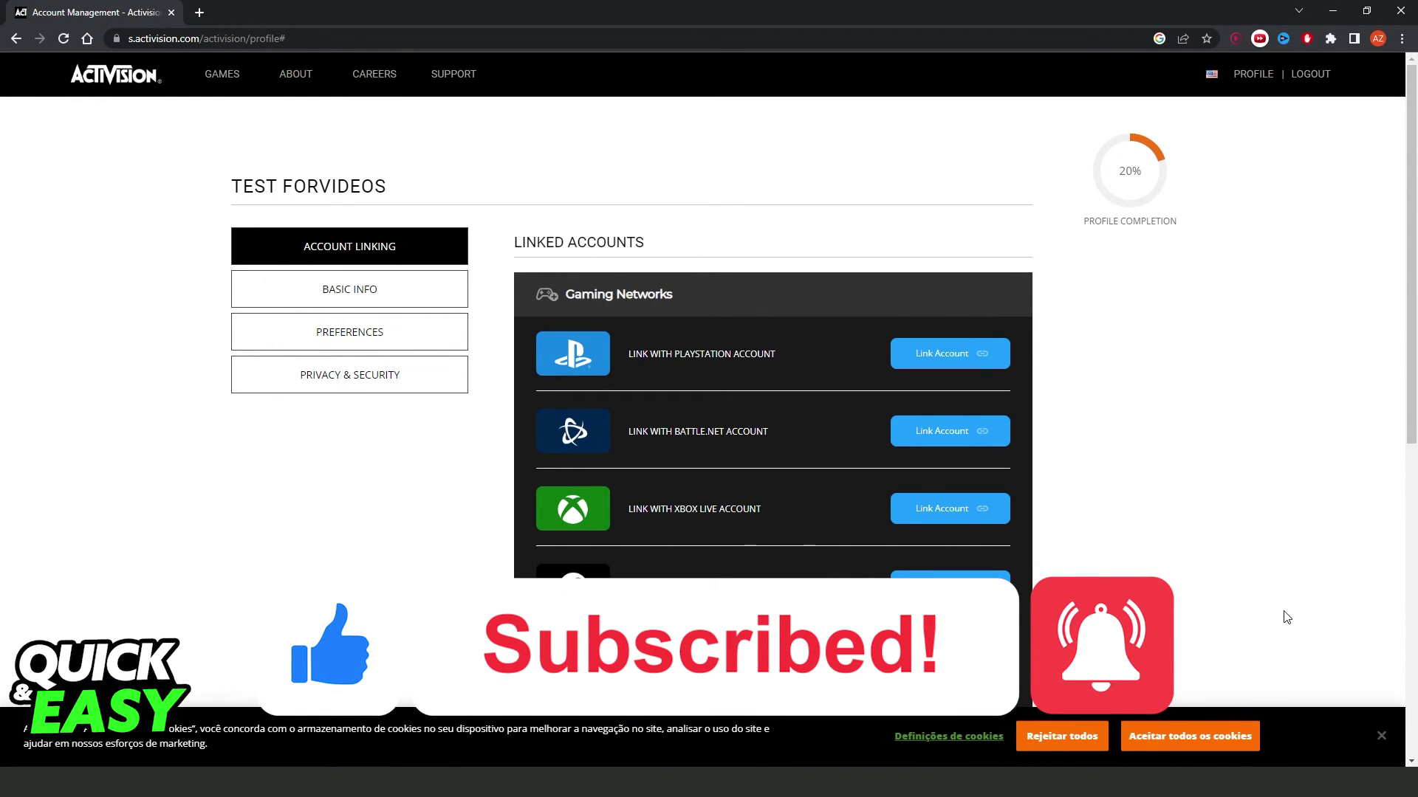
{"action": "left_click", "coordinate": [1382, 735]}
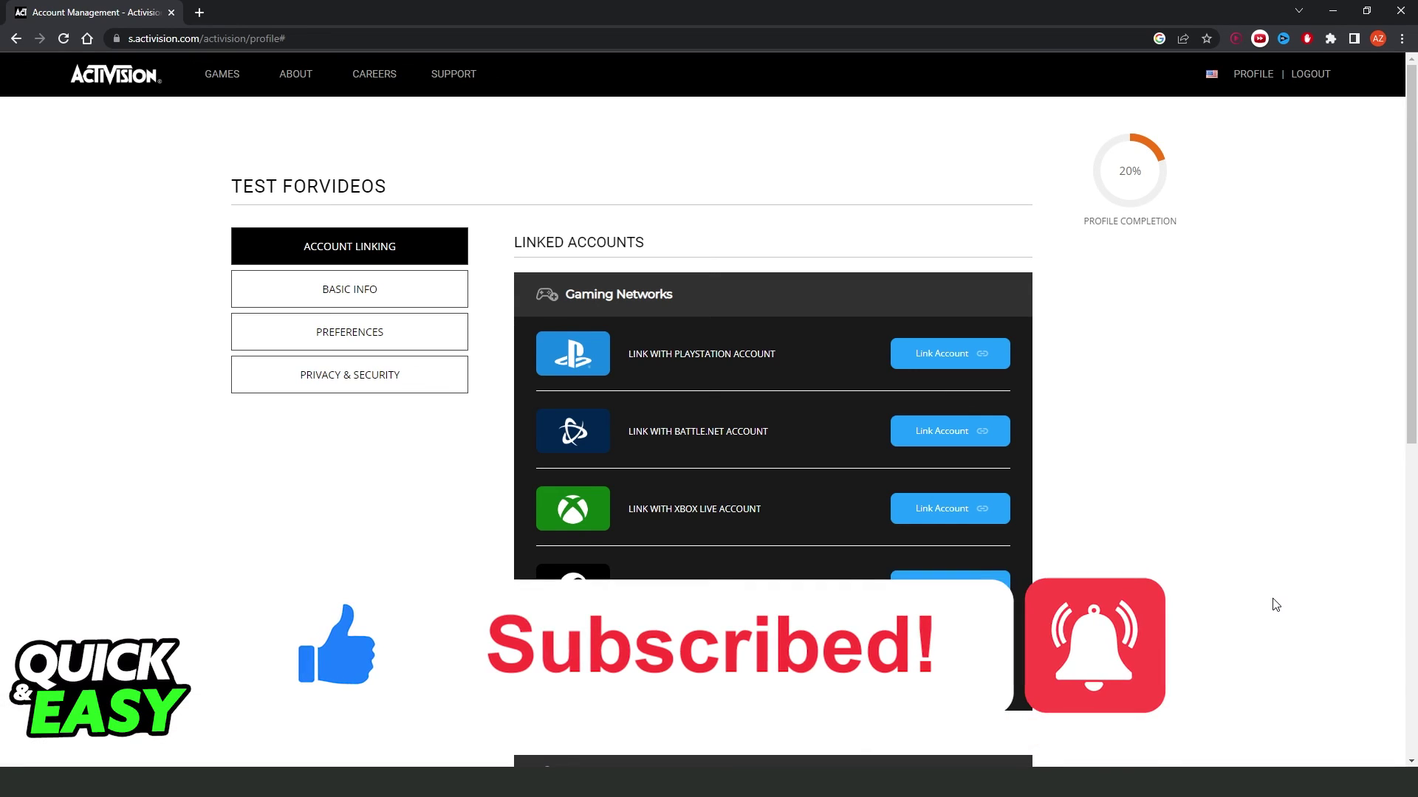